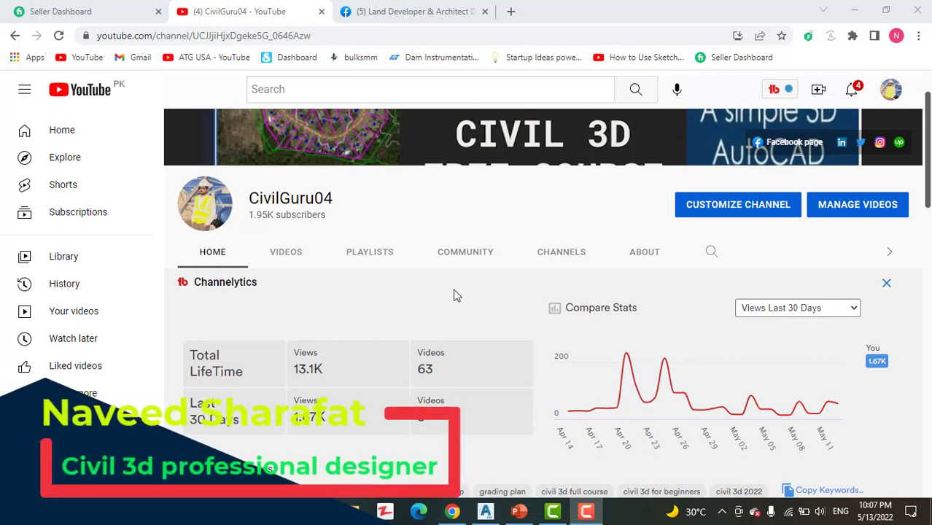
Show the Land Developer & Architect Designer Facebook page and scroll down to its Photos and Videos
click(408, 11)
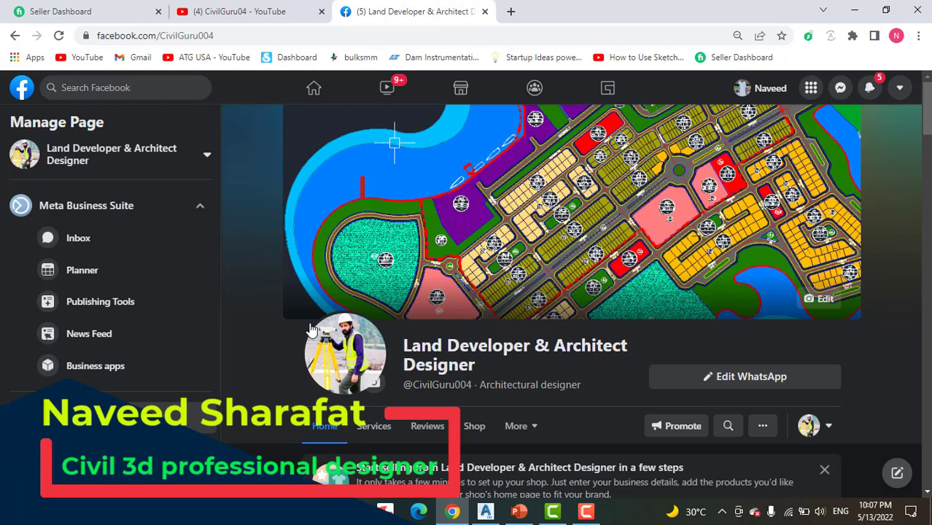
scroll(265, 384, down, 1)
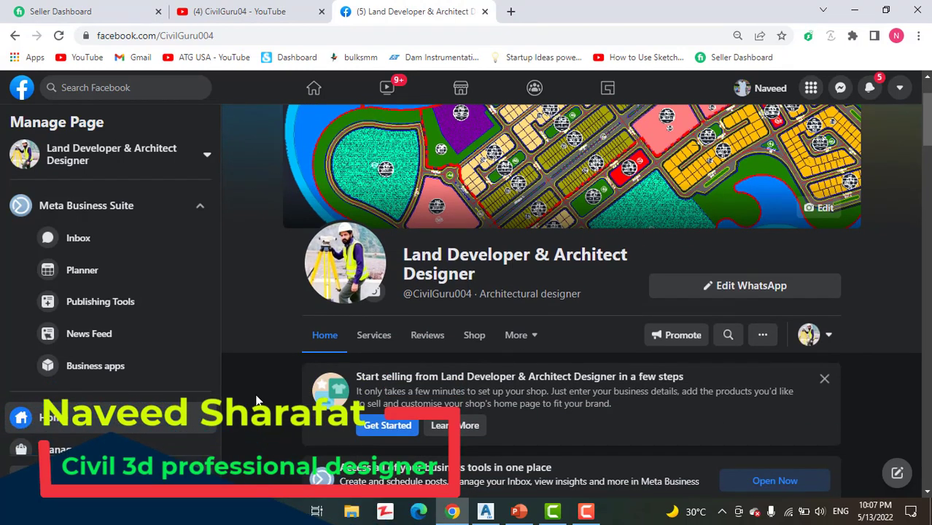
scroll(256, 400, down, 8)
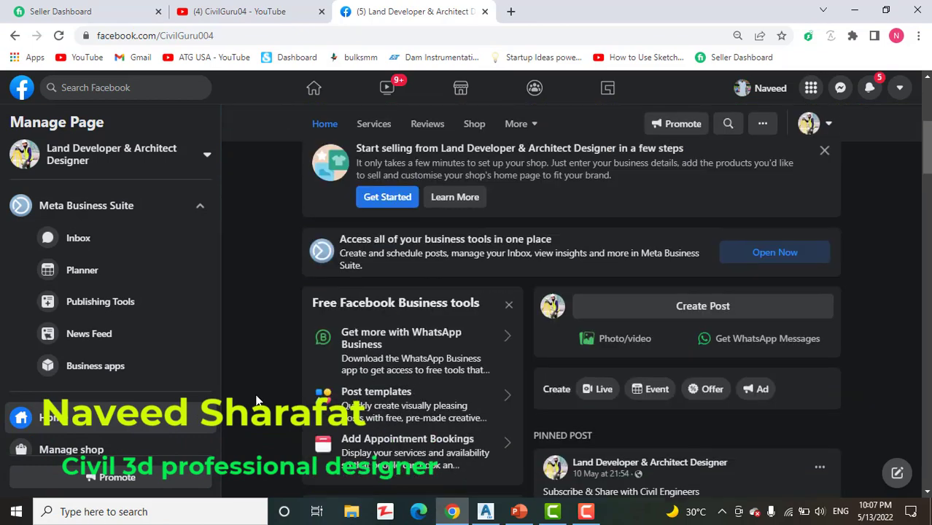
scroll(256, 399, down, 6)
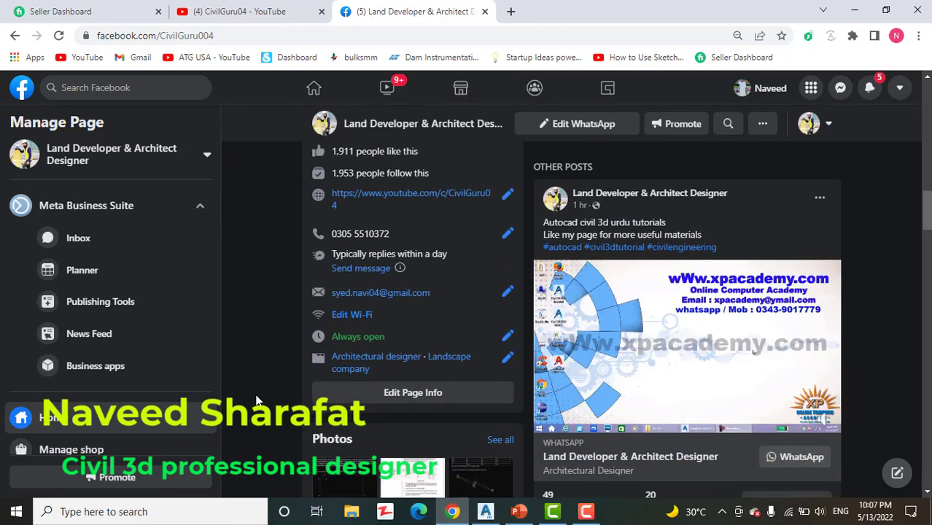
scroll(256, 400, down, 4)
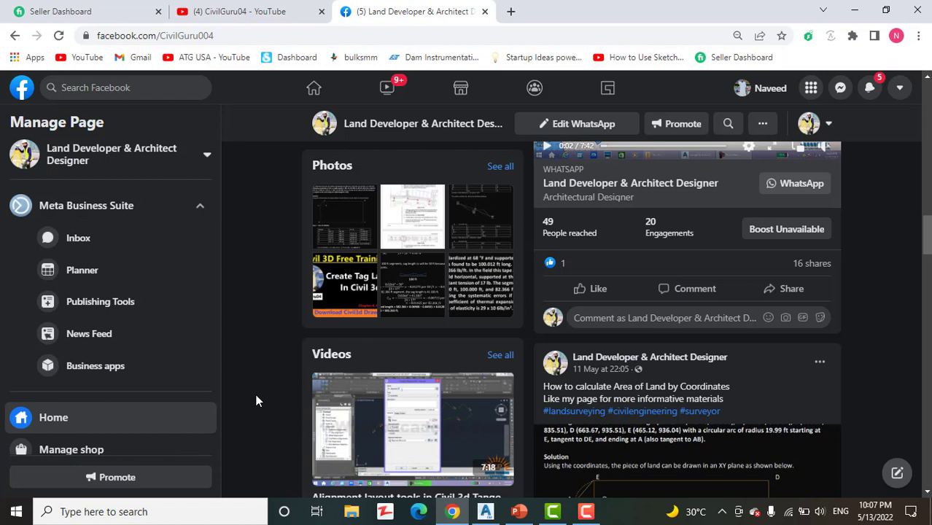
Minimize Chrome and bring the Profile Component Level Editing.dwg drawing back to the front
click(865, 6)
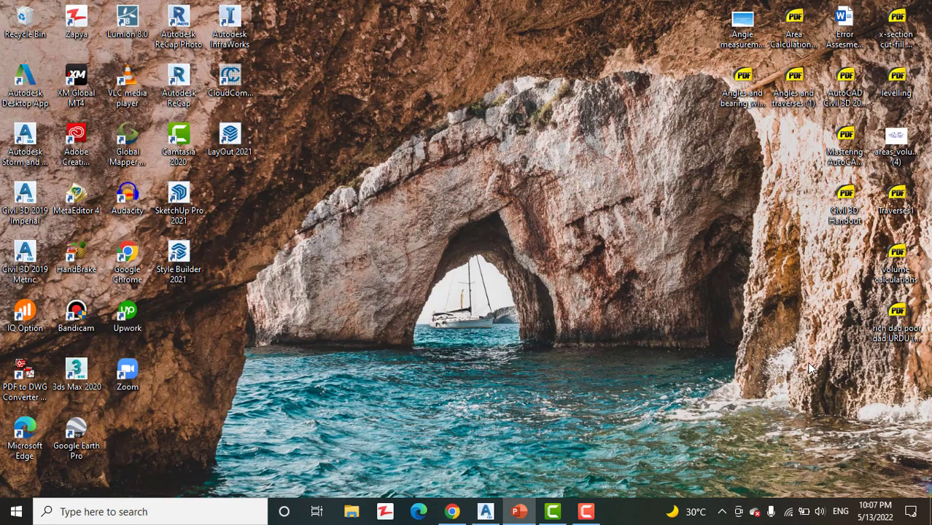
click(489, 512)
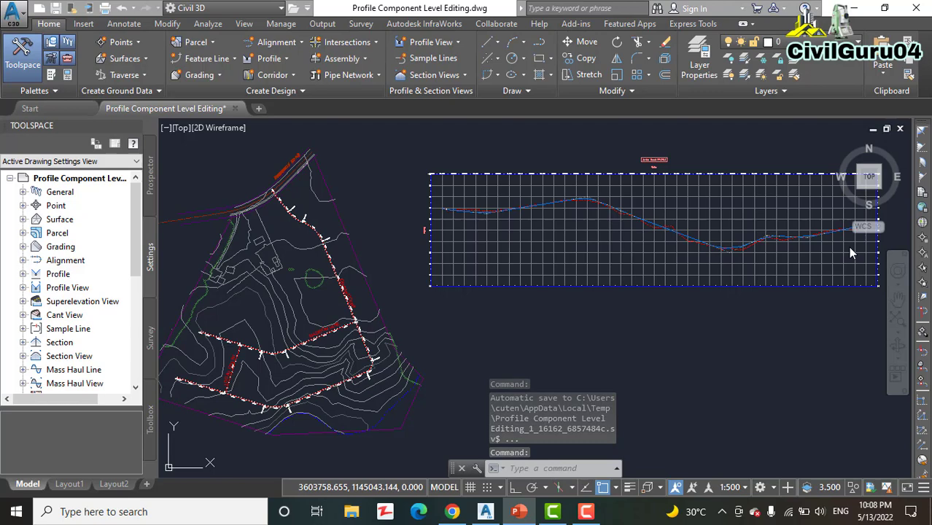
Zoom and pan in on the Jordan Court finished-grade profile line within the profile view
scroll(647, 347, down, 2)
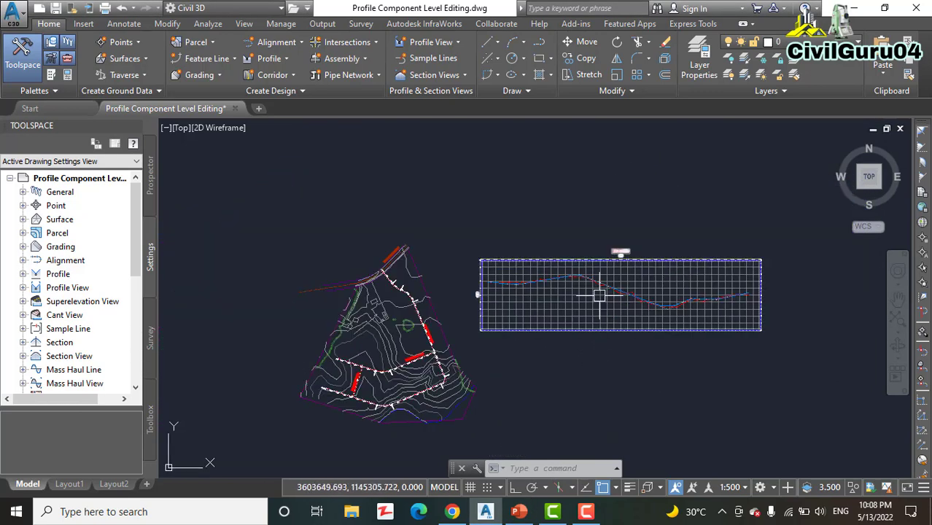
scroll(599, 293, up, 5)
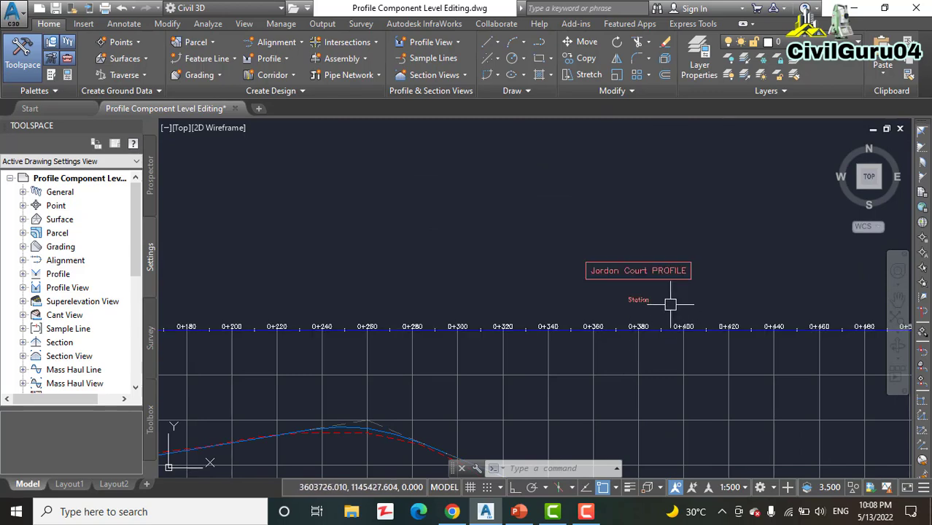
mouse_move(659, 281)
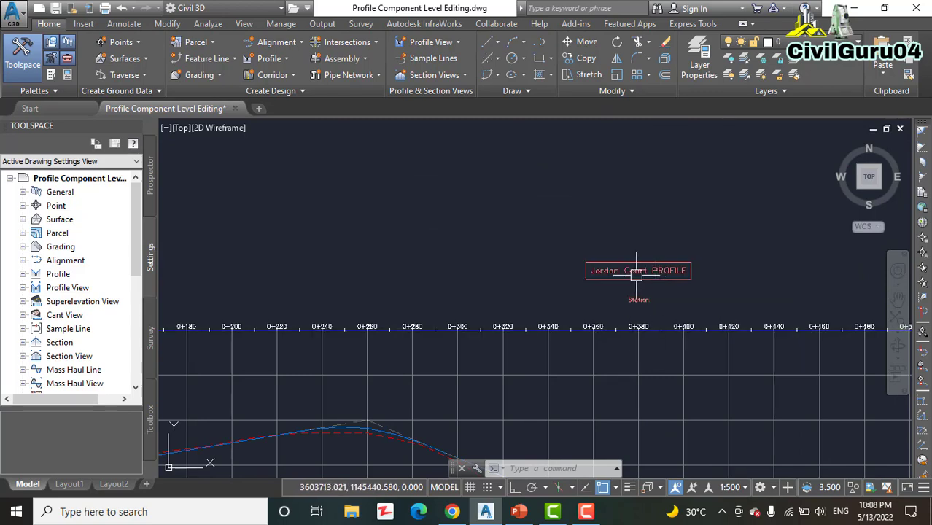
middle_drag(636, 271, 587, 249)
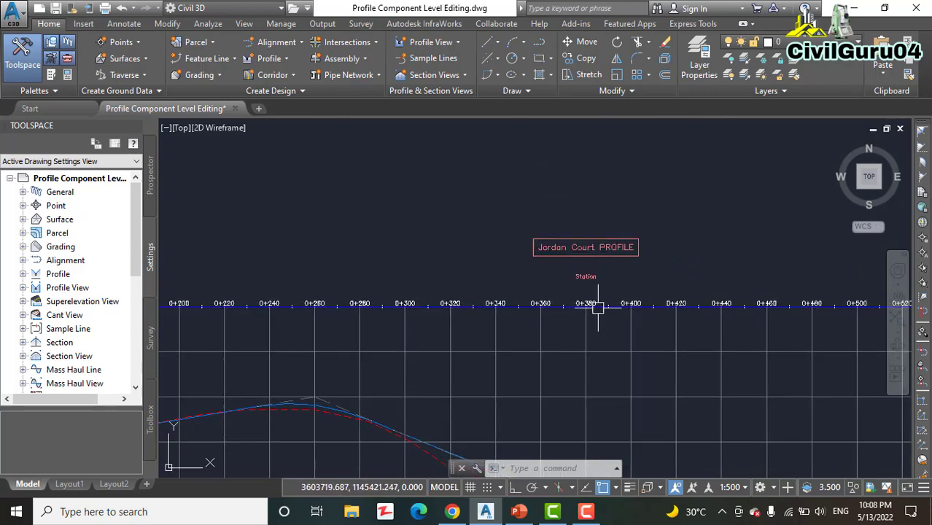
middle_drag(595, 308, 576, 146)
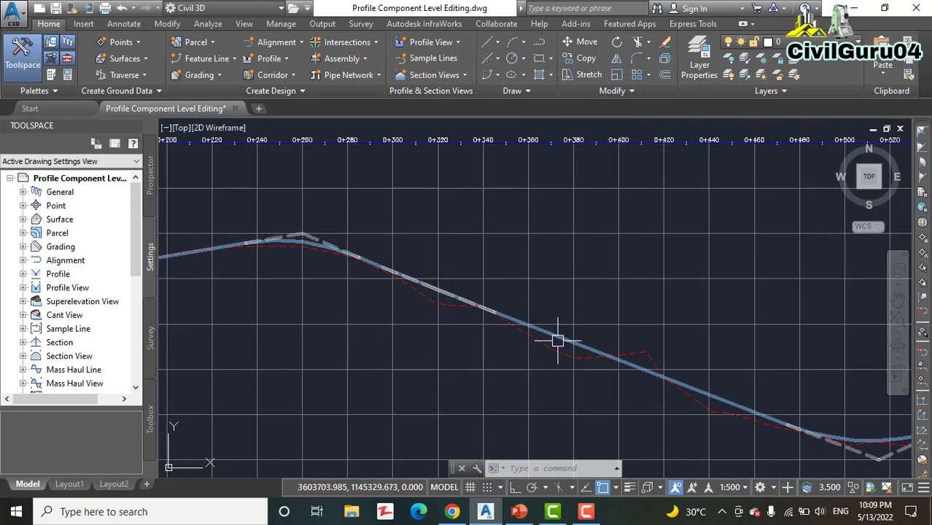
mouse_move(558, 341)
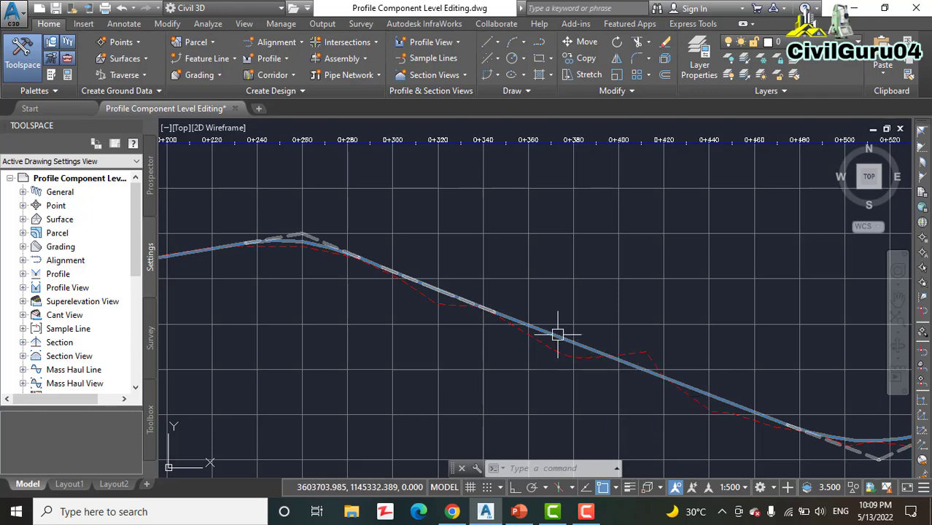
scroll(547, 306, down, 10)
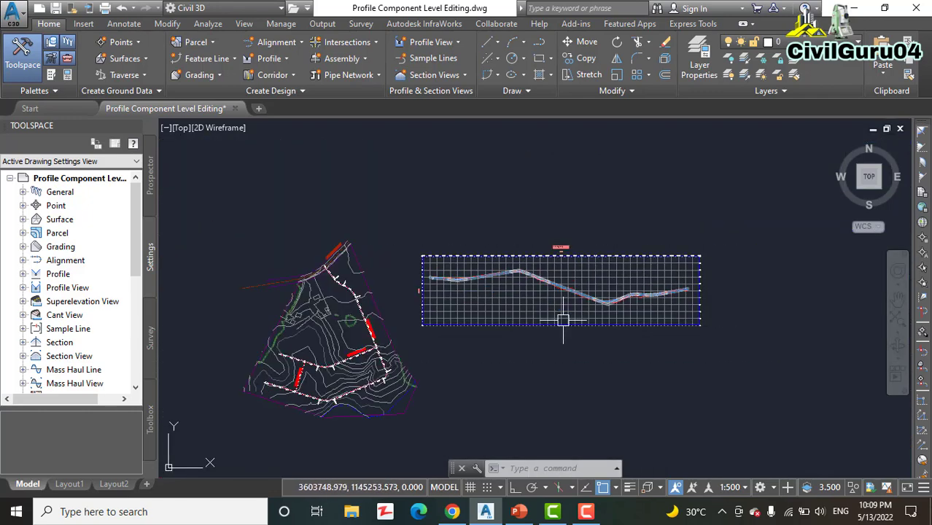
middle_drag(541, 337, 594, 330)
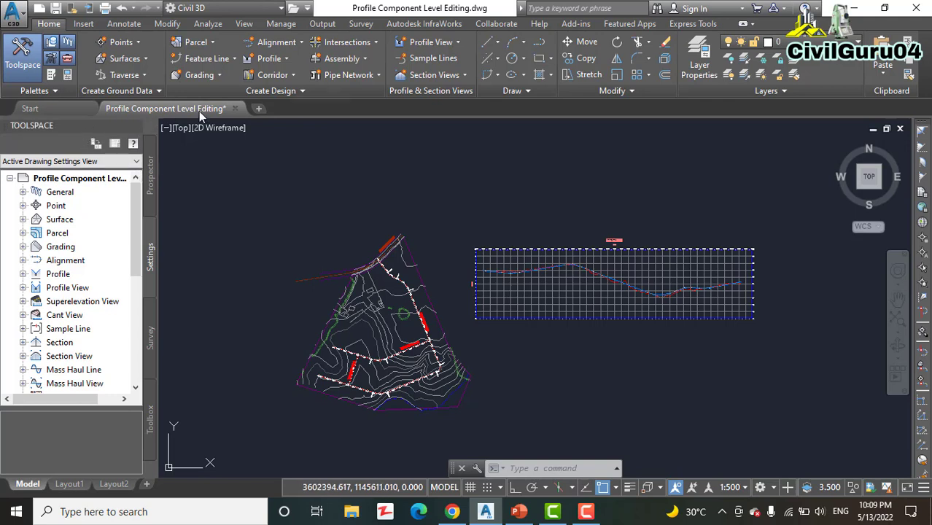
mouse_move(191, 115)
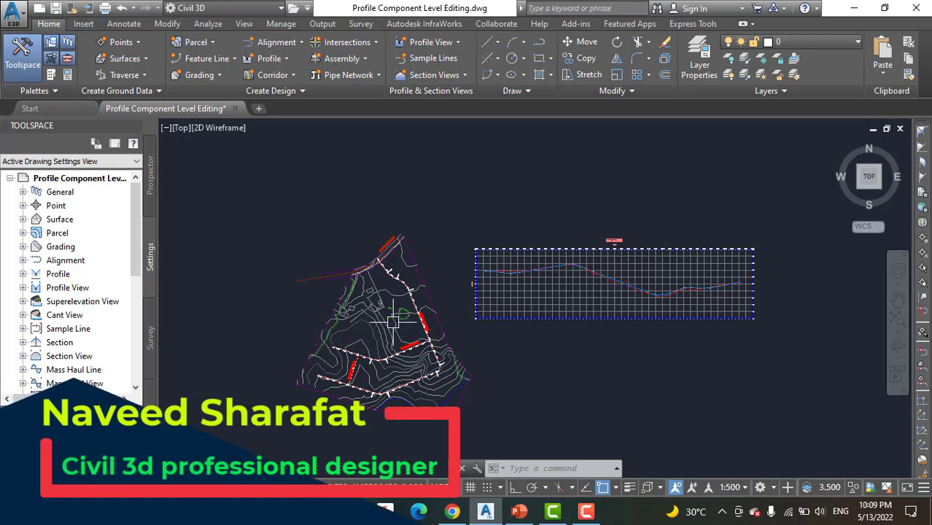
middle_drag(519, 380, 476, 320)
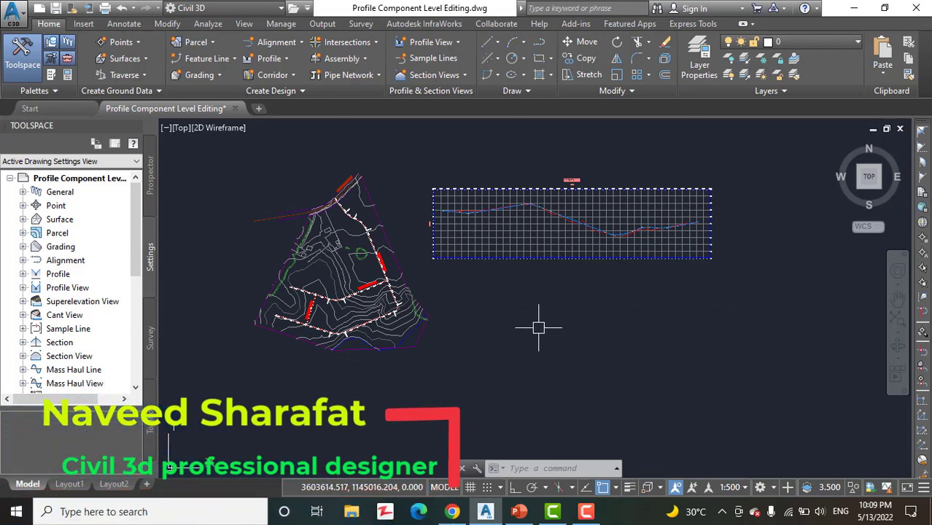
scroll(547, 232, up, 5)
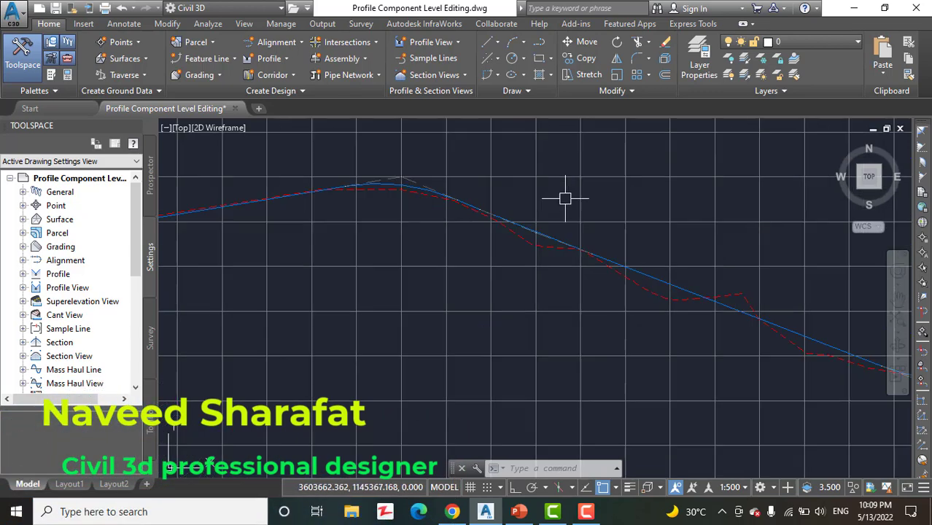
scroll(500, 208, up, 4)
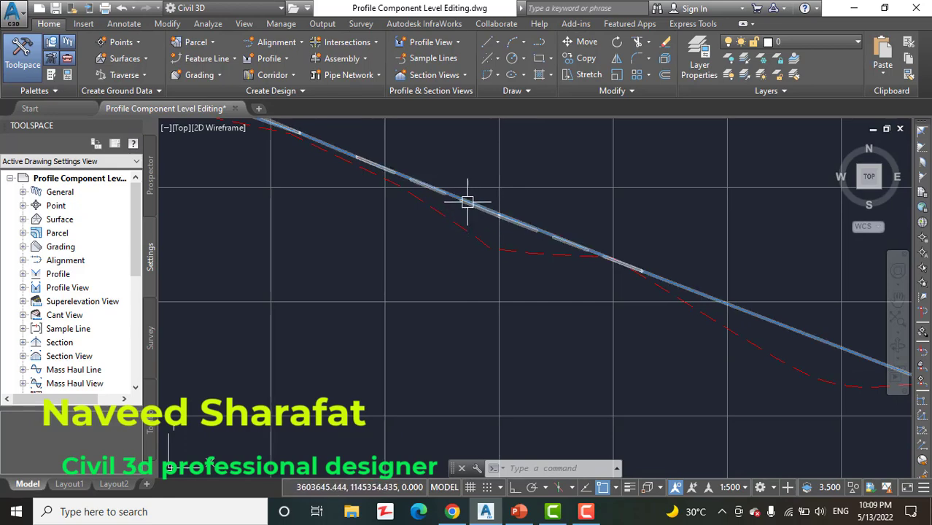
Select the Jordan Court FGCL profile, open Geometry Editor, and move the Profile Layout Tools toolbar aside
click(468, 202)
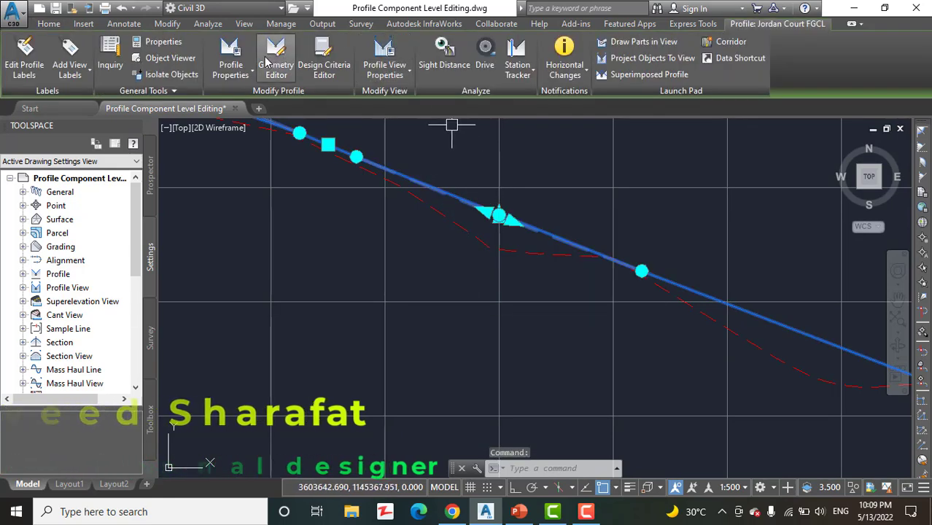
click(275, 58)
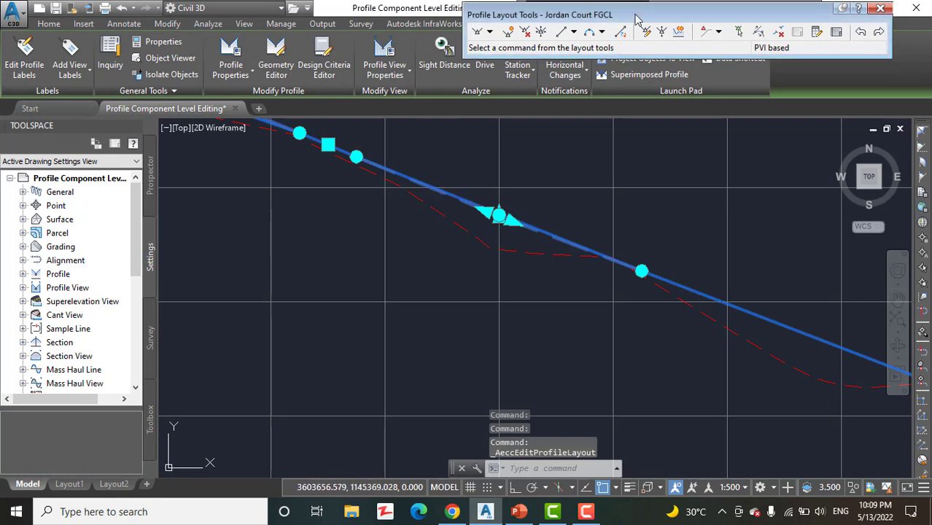
mouse_move(635, 20)
mouse_down()
mouse_move(550, 119)
mouse_move(381, 207)
mouse_up()
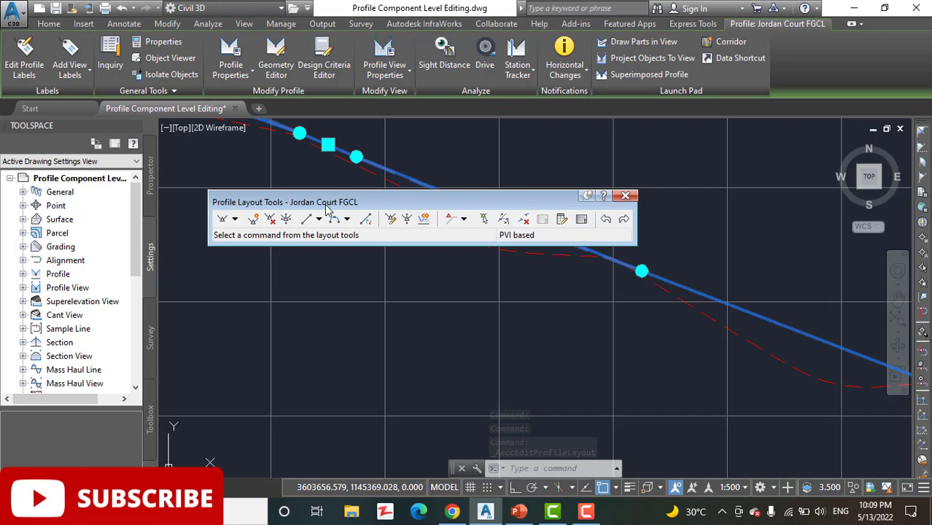
drag(342, 209, 569, 108)
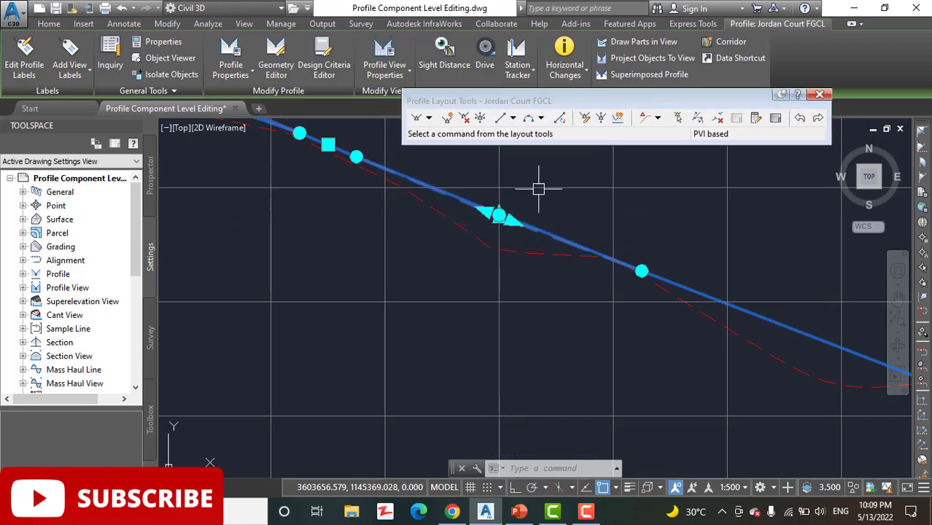
Open the Profile Layout Parameters panel, position it, and zoom out to the full profile
click(756, 118)
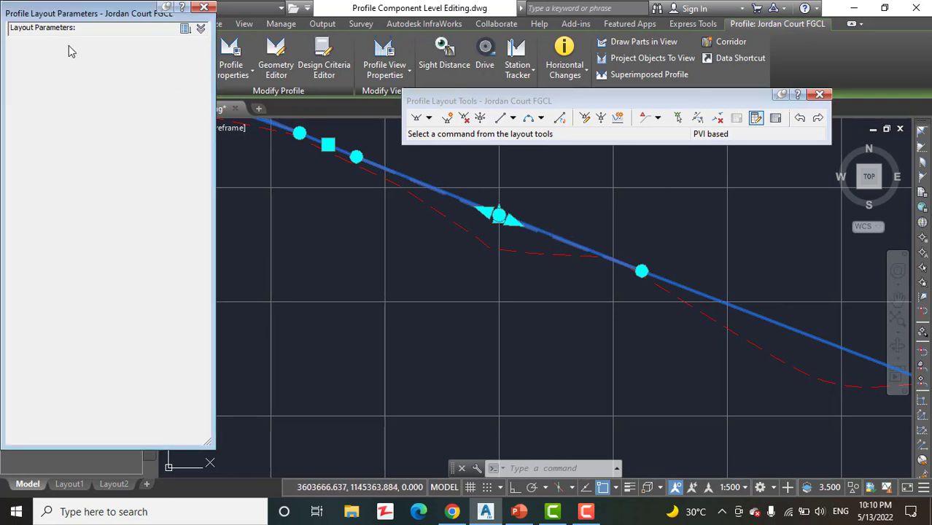
mouse_move(90, 16)
mouse_down()
mouse_move(88, 42)
mouse_move(100, 14)
mouse_up()
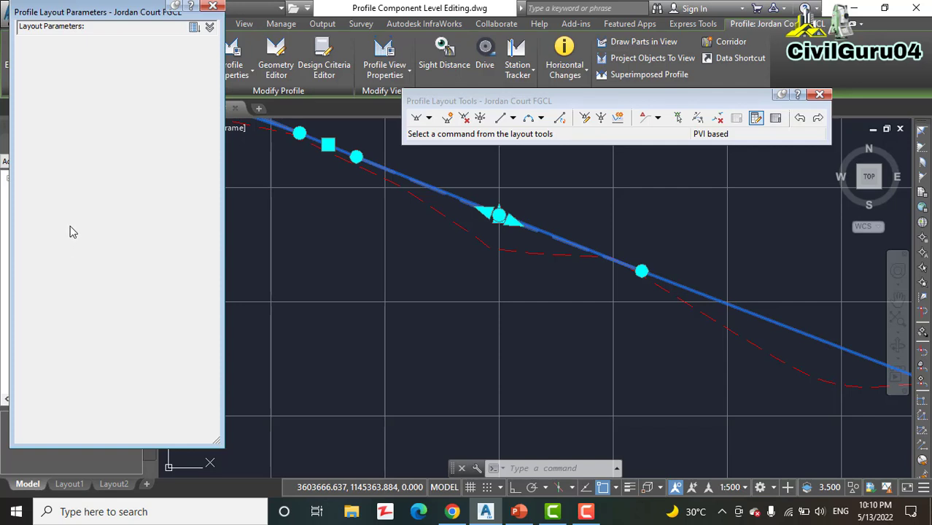
drag(78, 15, 94, 35)
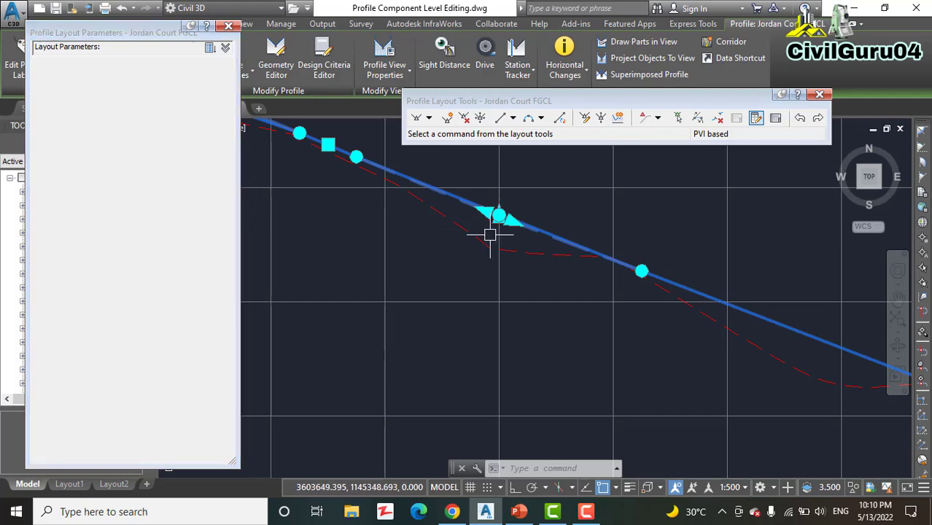
scroll(496, 247, down, 2)
scroll(547, 328, down, 2)
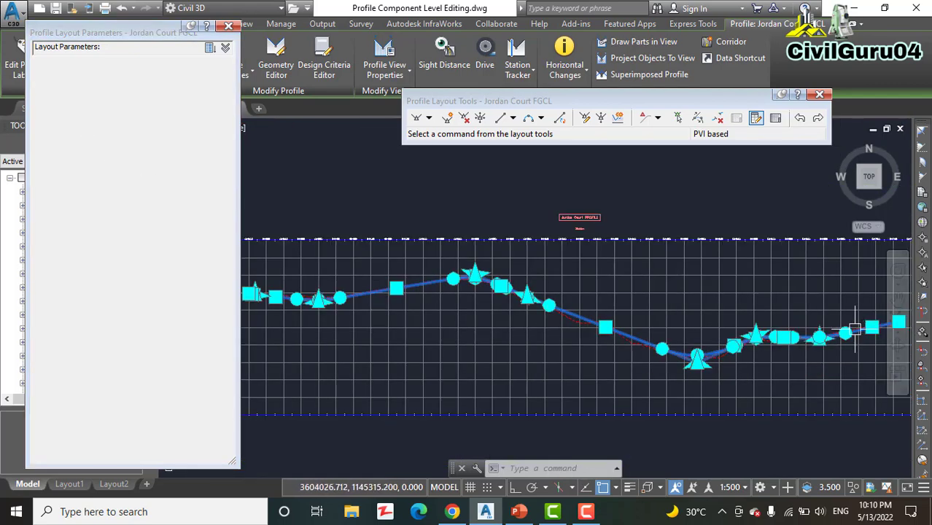
click(519, 511)
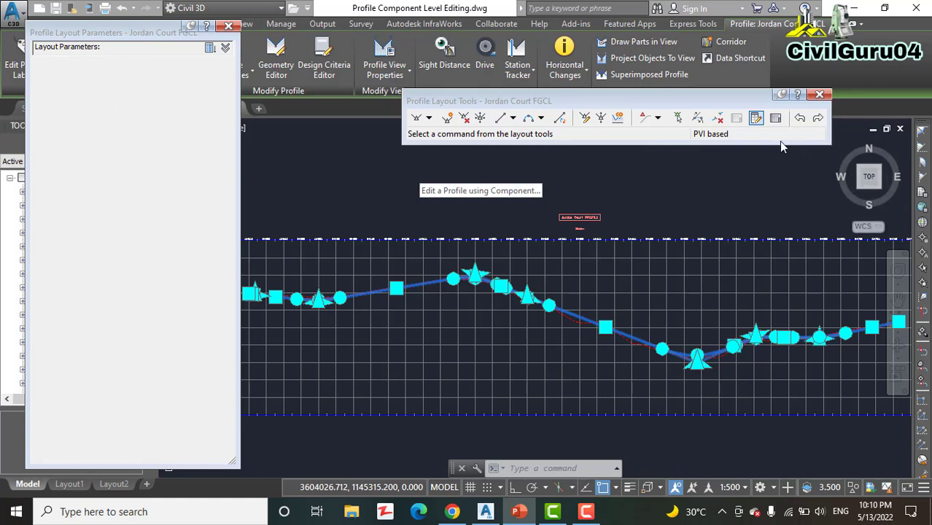
mouse_move(738, 102)
mouse_down()
mouse_move(707, 93)
mouse_move(726, 89)
mouse_up()
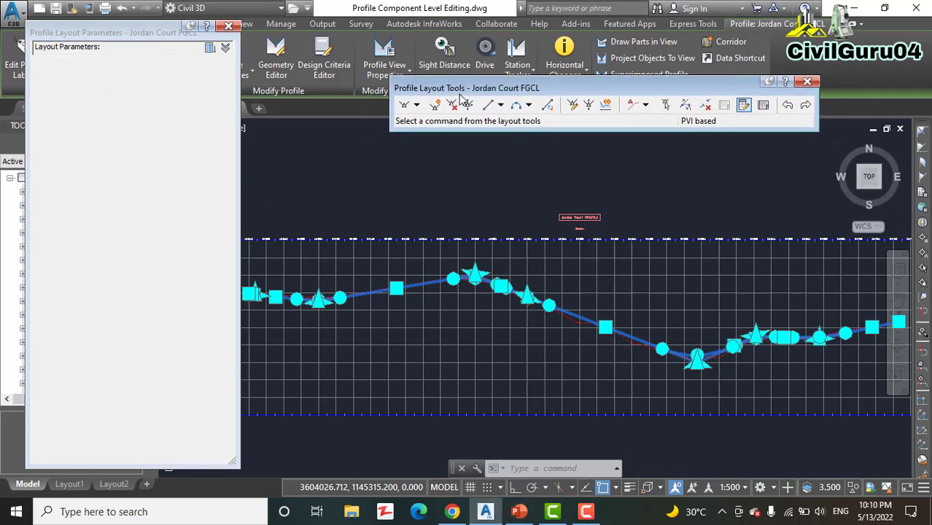
Pick the low sag PVI at station 0+515.00m, elevation 50.000m, for editing
click(666, 105)
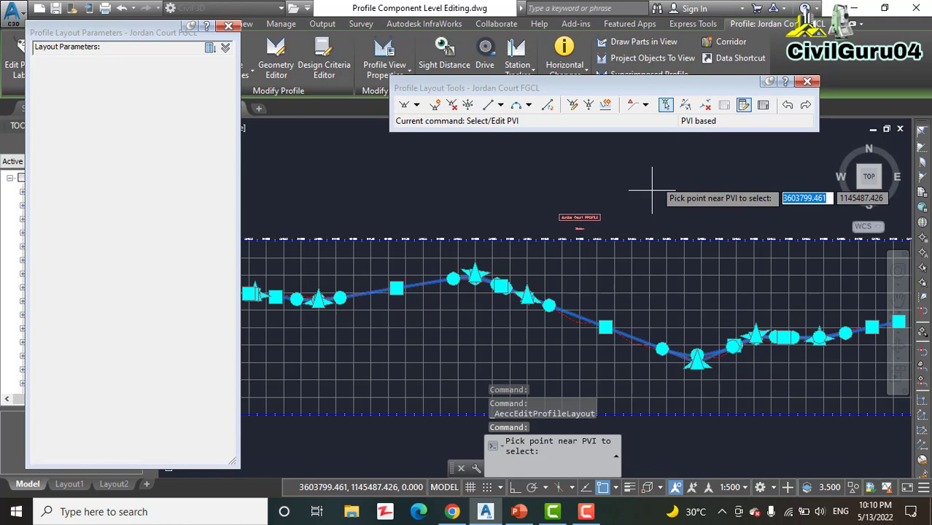
middle_drag(651, 207, 624, 156)
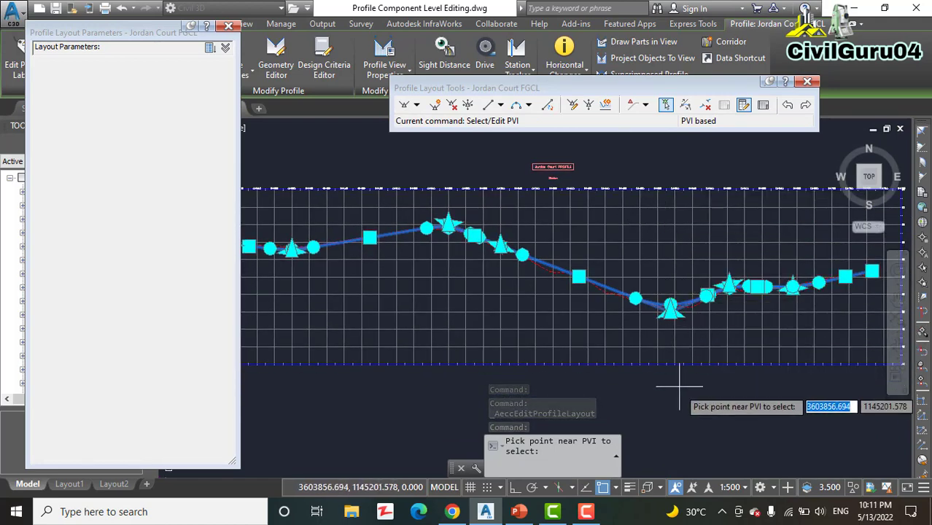
scroll(669, 374, down, 5)
scroll(667, 365, up, 7)
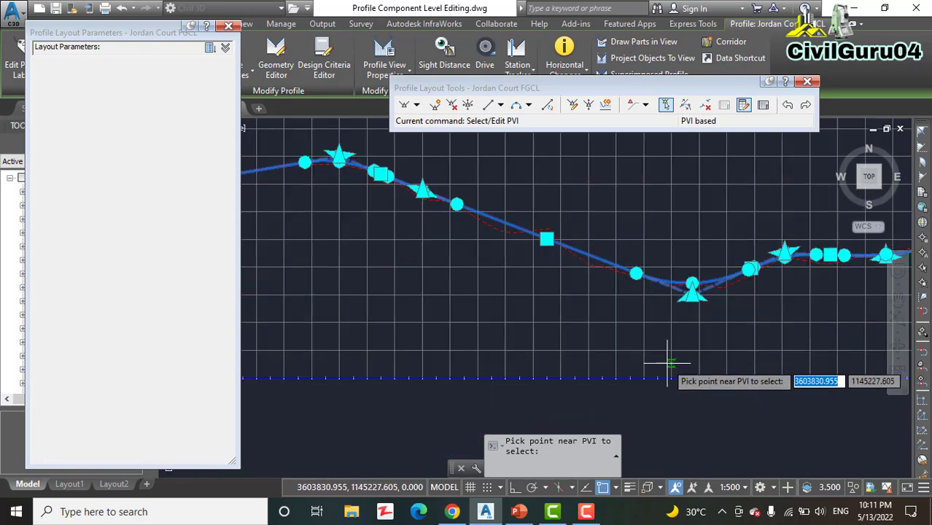
scroll(676, 248, up, 3)
scroll(700, 266, up, 3)
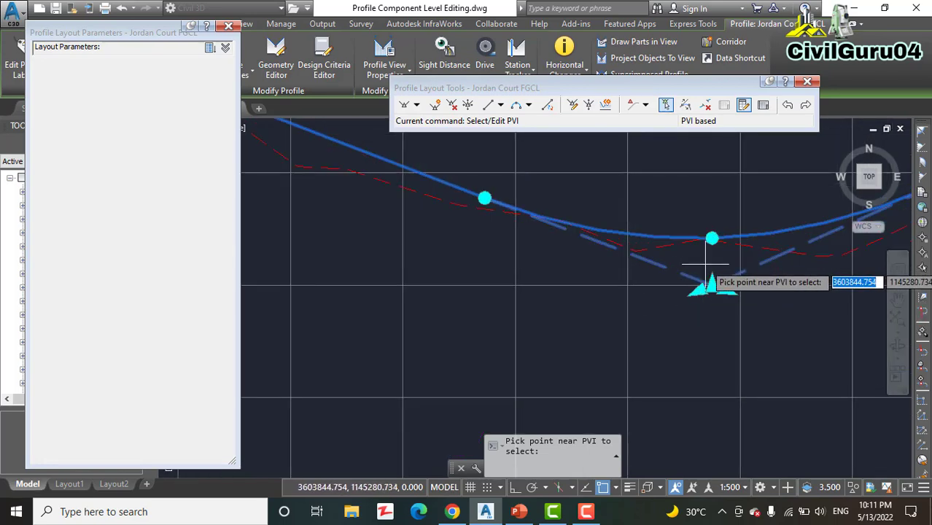
scroll(646, 272, up, 2)
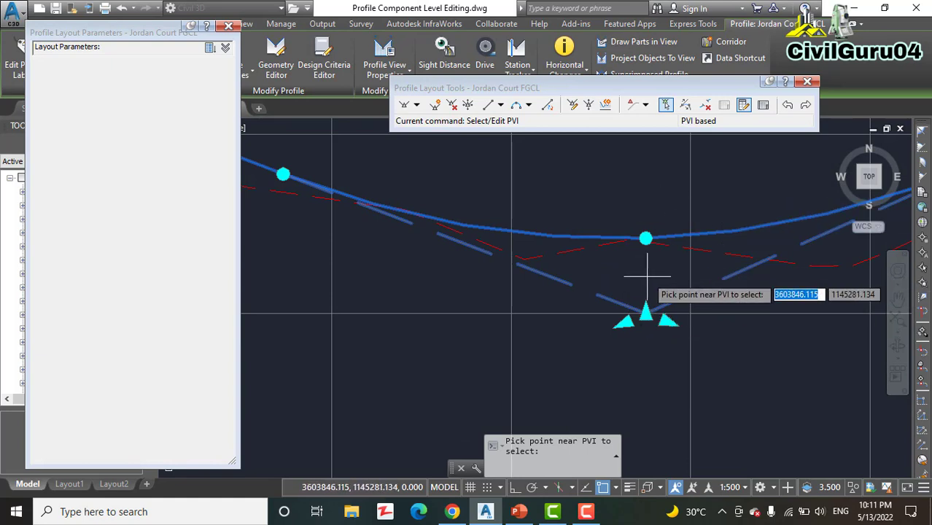
scroll(618, 266, down, 2)
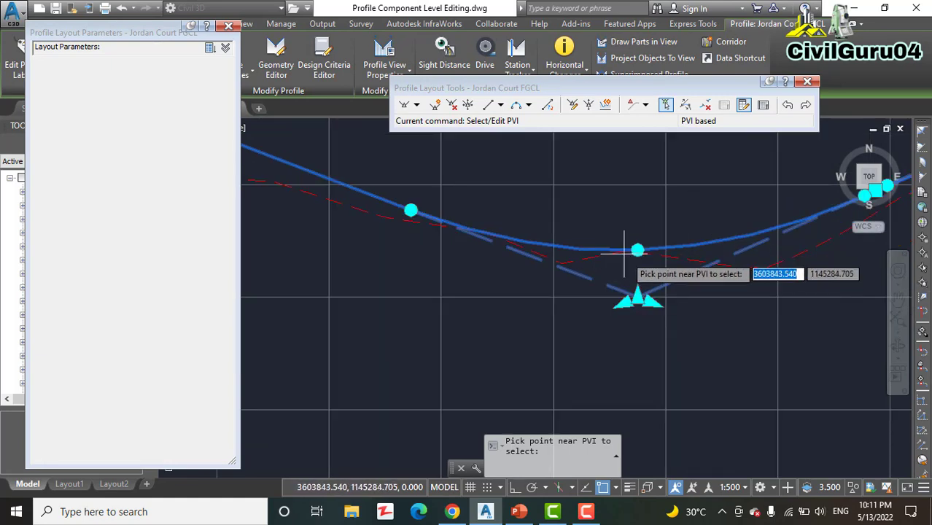
scroll(623, 253, up, 4)
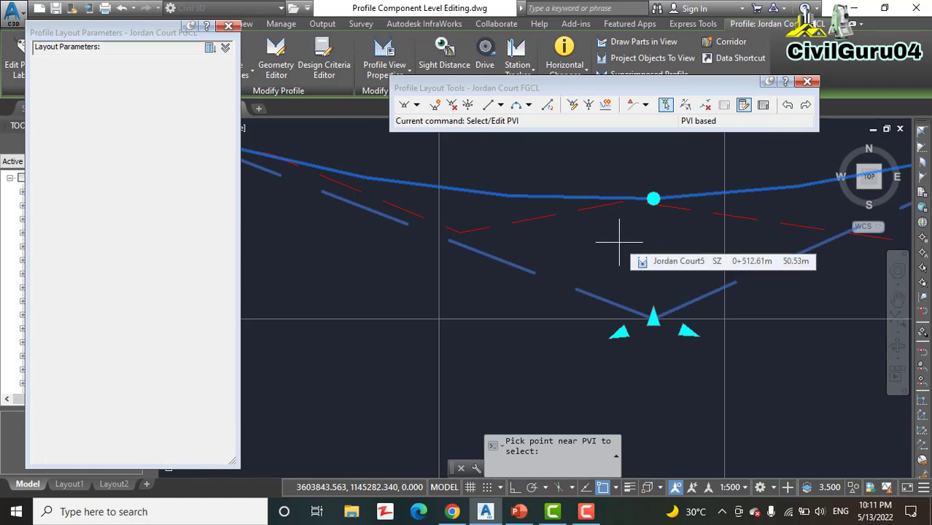
click(619, 241)
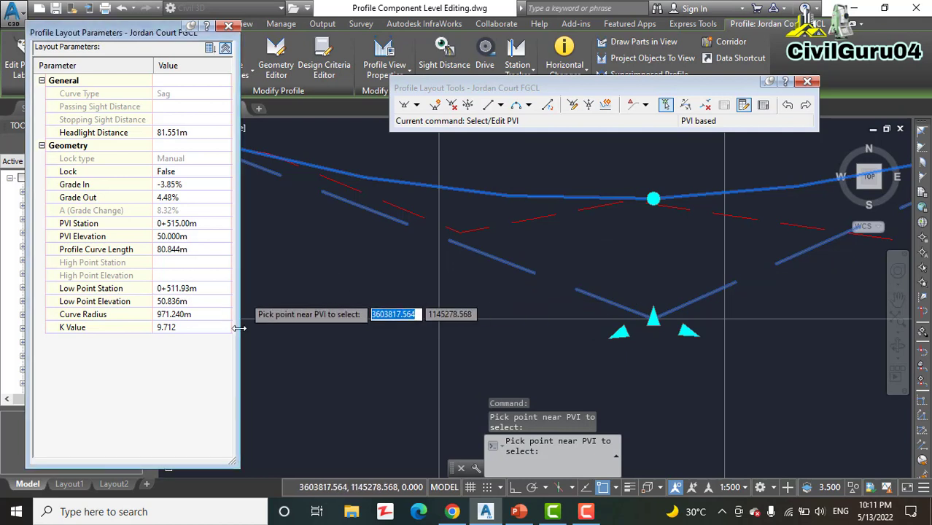
Zoom out to see the whole sag curve, 80.844m long with K value 9.712
scroll(625, 276, down, 3)
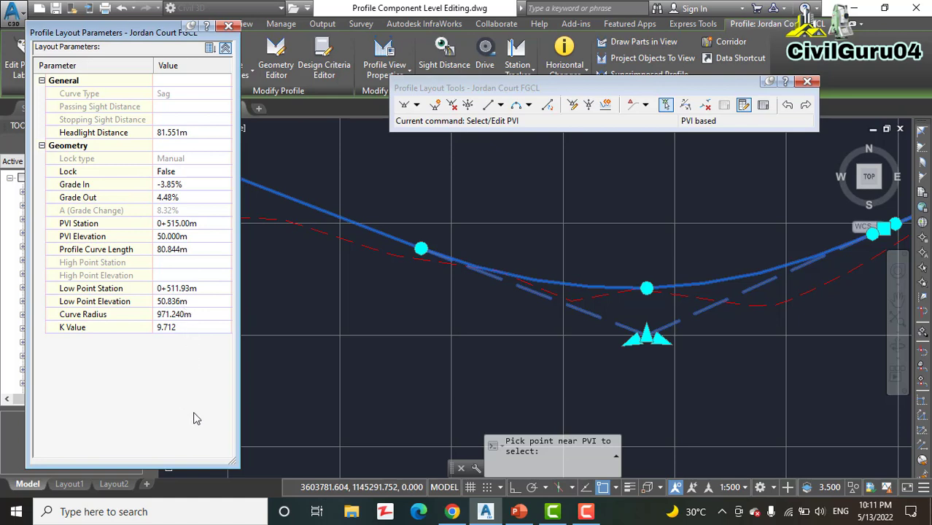
Change the sag curve's Profile Curve Length to 80 m, giving K value 9.611
click(186, 249)
click(187, 236)
key(shift+Tab)
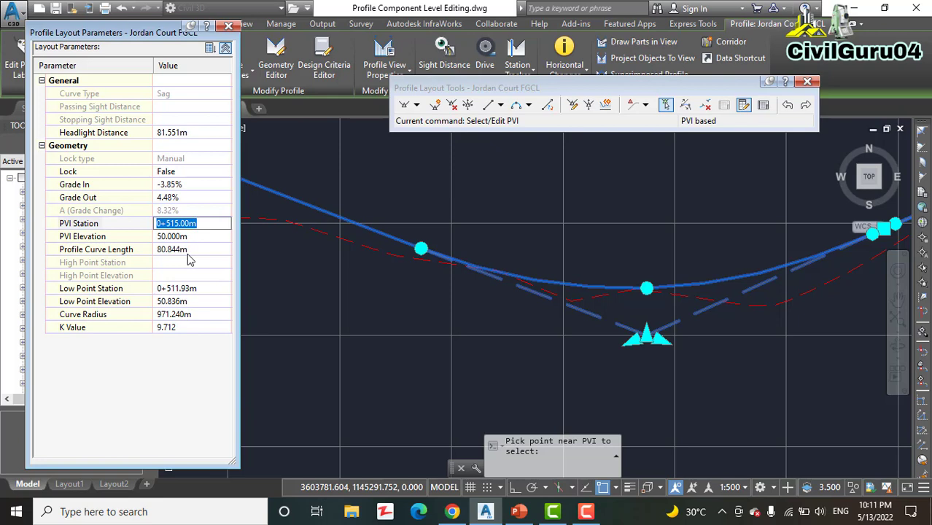
click(188, 249)
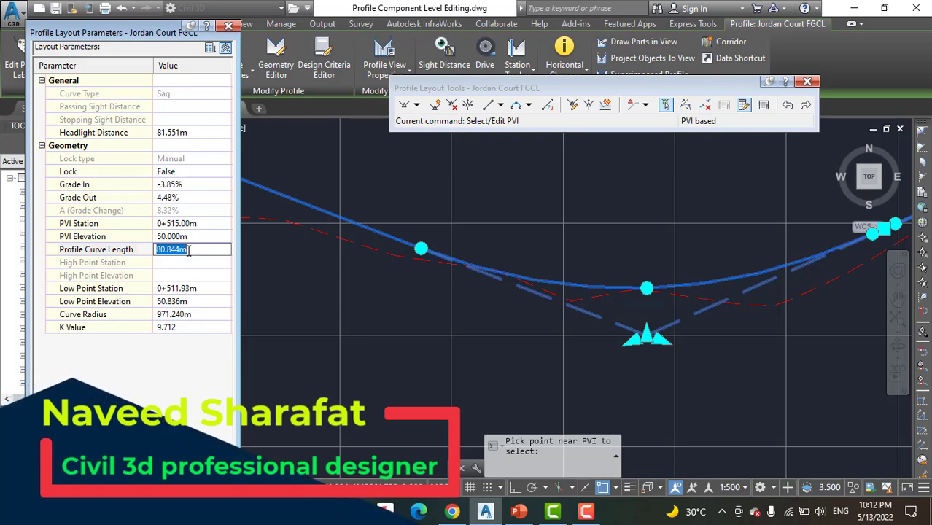
text(80)
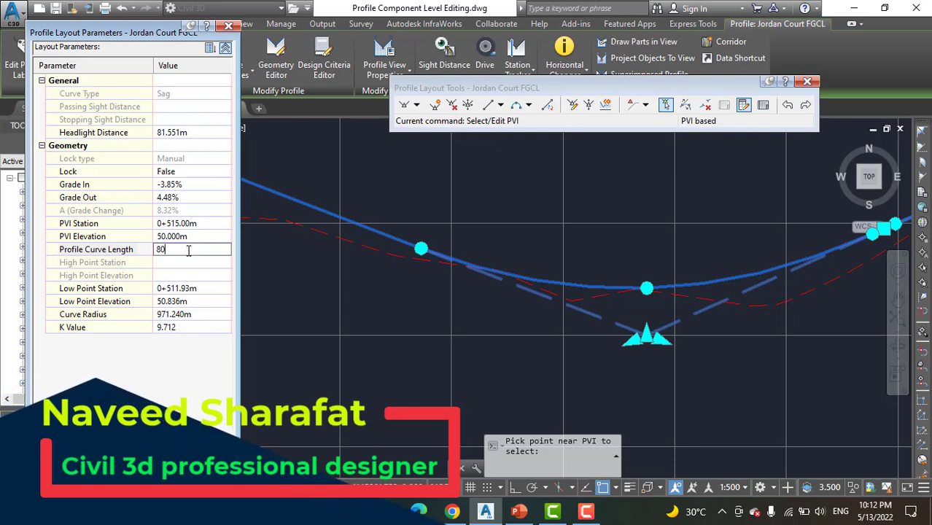
text(.00)
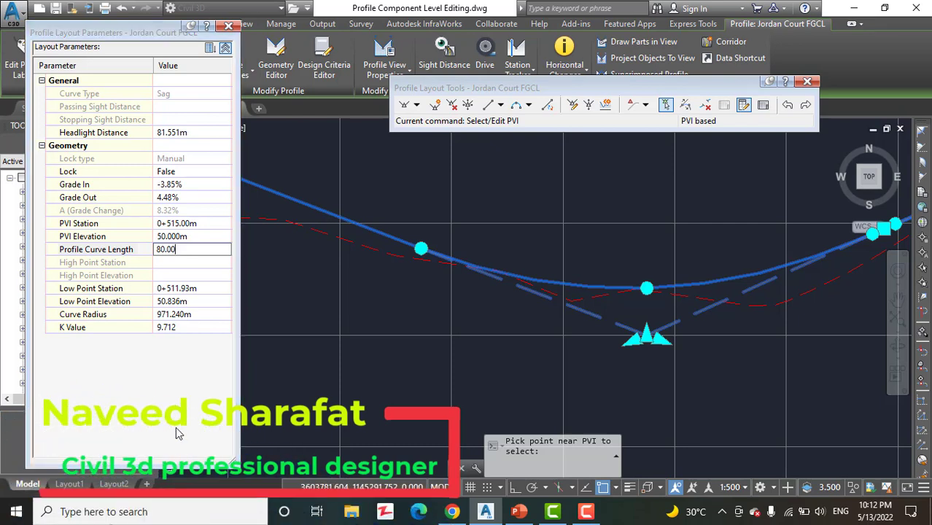
key(Return)
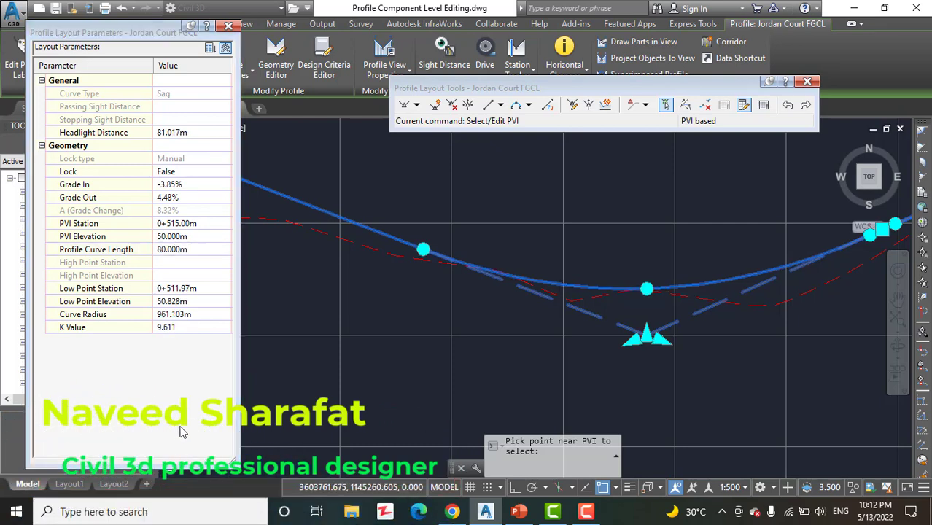
click(185, 250)
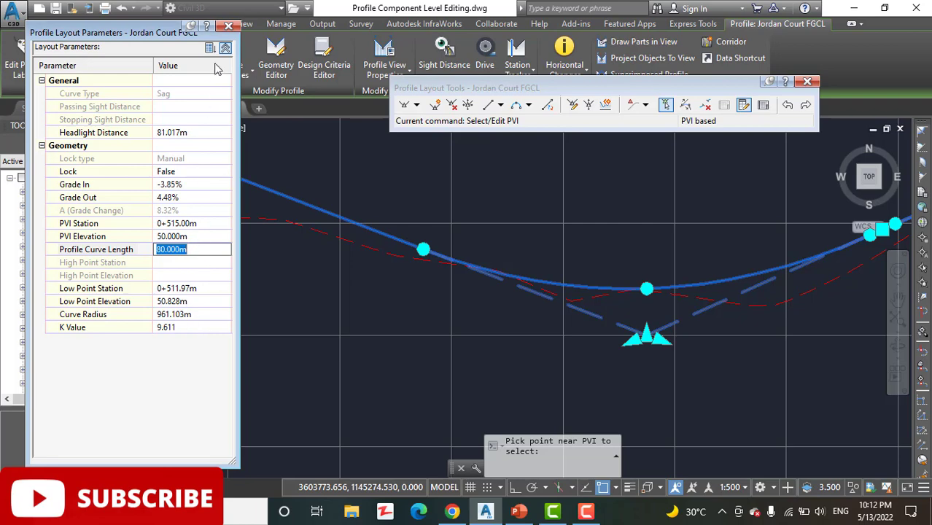
Close the Layout Parameters panel and end Profile Layout Tools with Esc
click(228, 27)
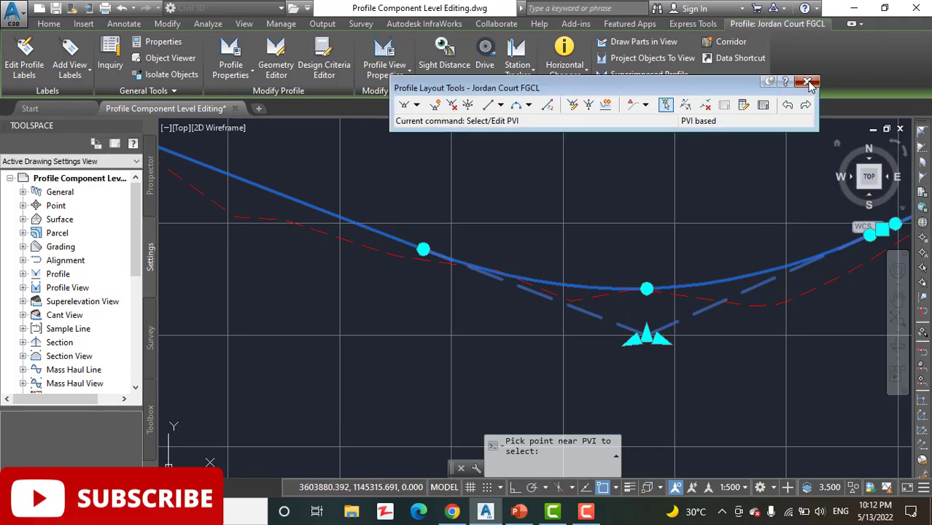
key(Escape)
scroll(589, 336, down, 5)
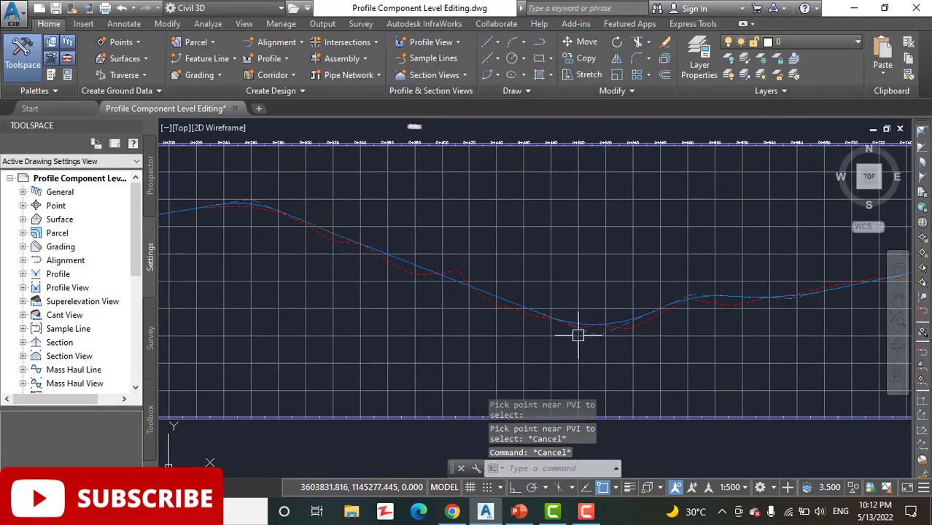
middle_drag(607, 325, 605, 276)
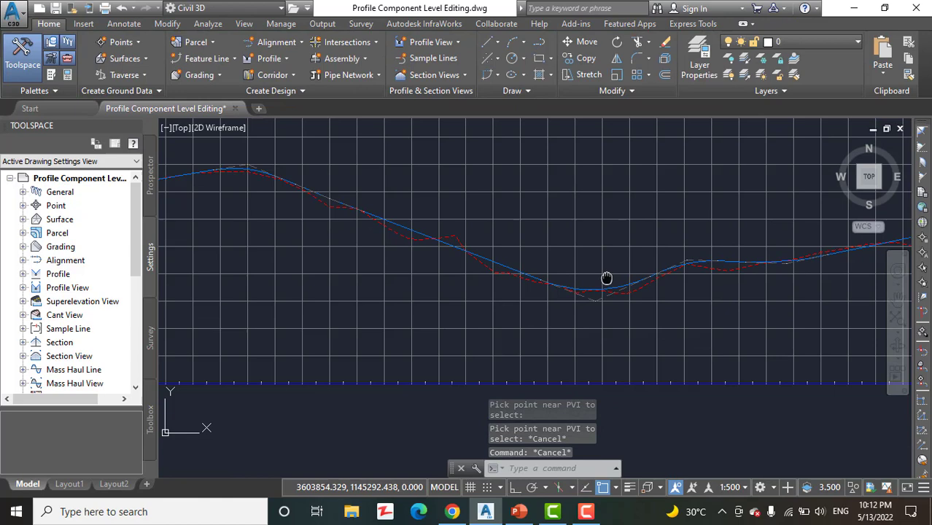
Zoom and pan to review the Jordan Court FGCL profile with its 80 m sag curve
scroll(621, 298, down, 5)
scroll(621, 302, up, 5)
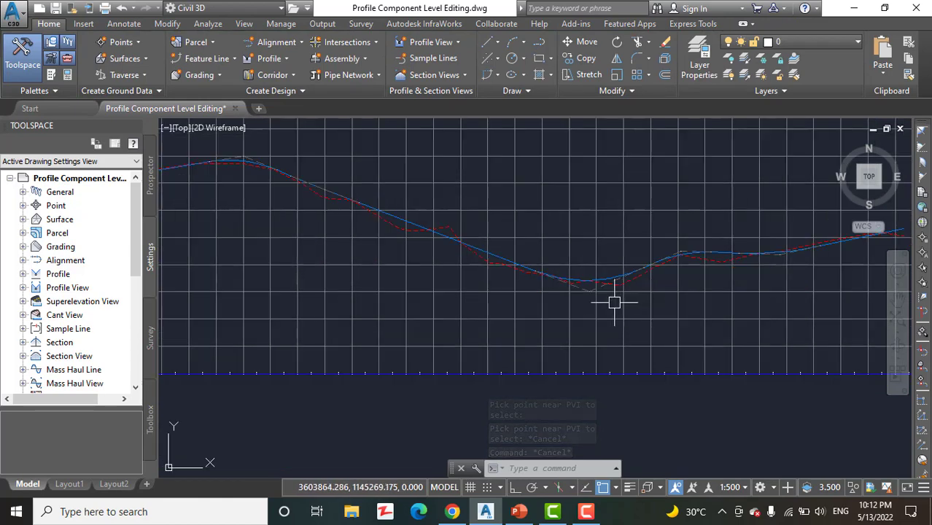
mouse_move(607, 291)
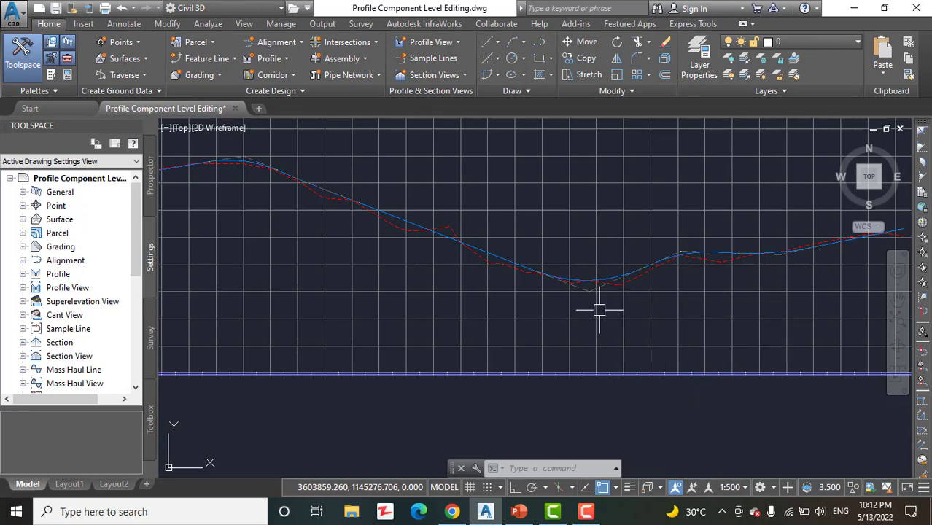
scroll(525, 339, down, 3)
middle_drag(441, 343, 576, 353)
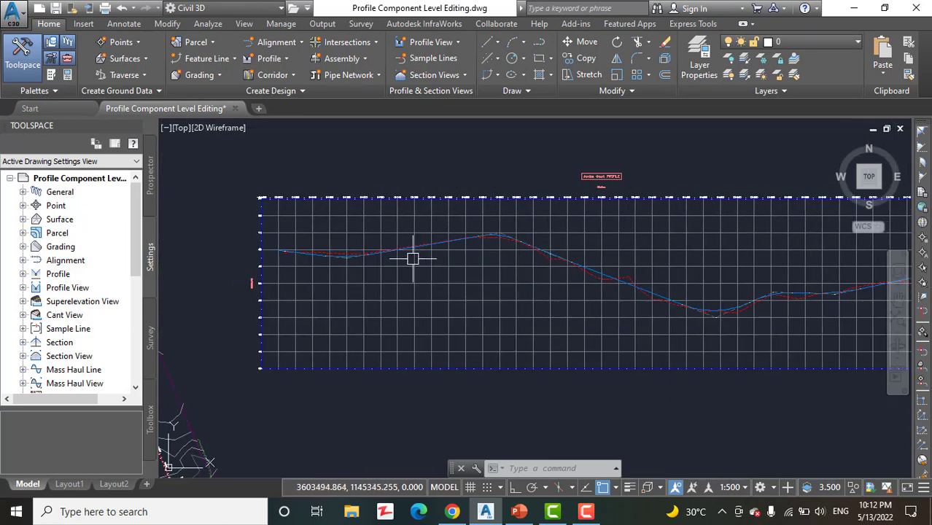
scroll(414, 256, up, 4)
scroll(281, 266, up, 2)
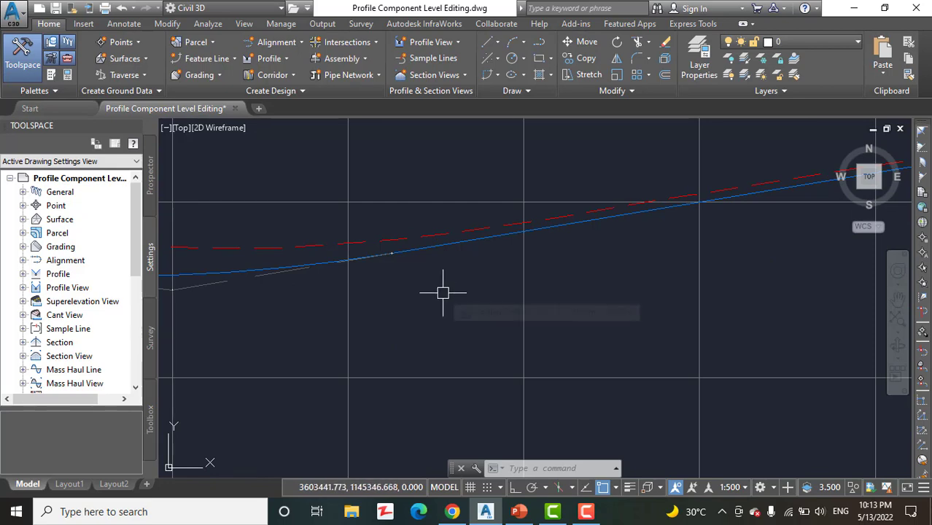
scroll(437, 259, down, 3)
scroll(587, 232, up, 3)
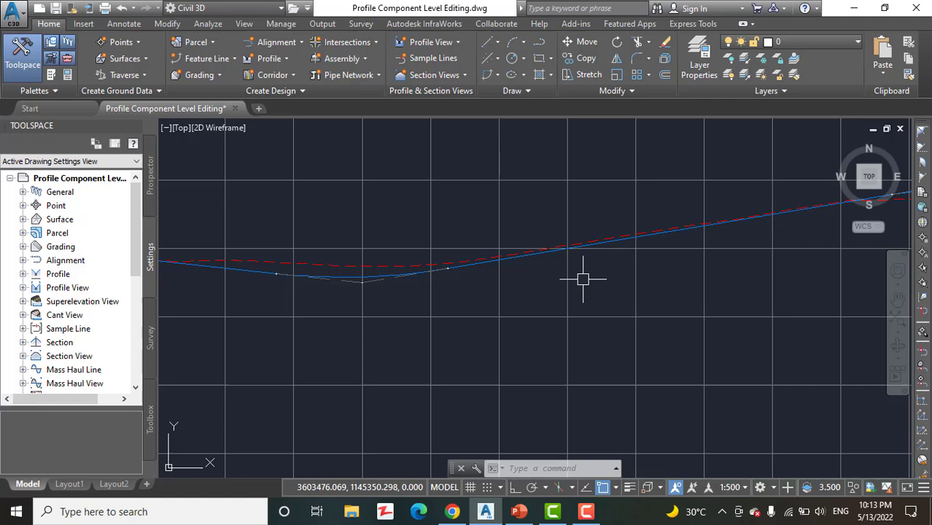
scroll(342, 281, up, 5)
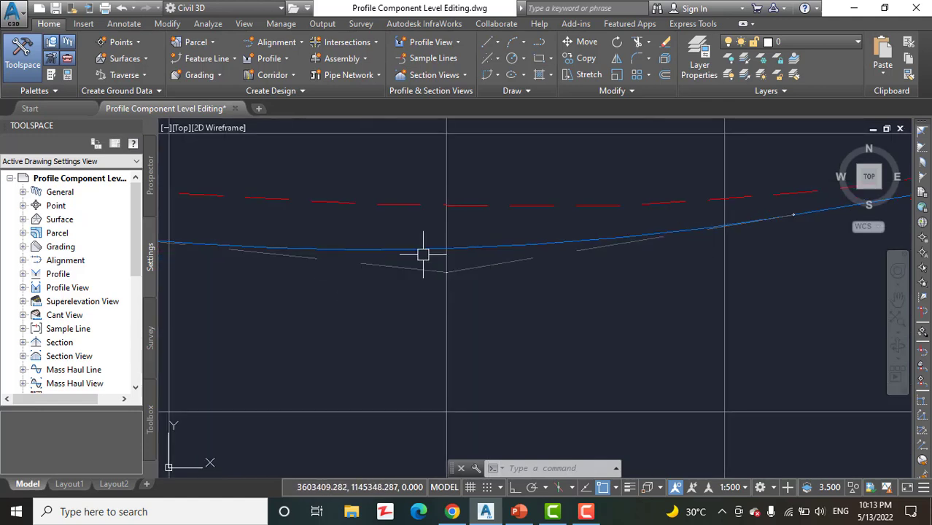
mouse_move(416, 250)
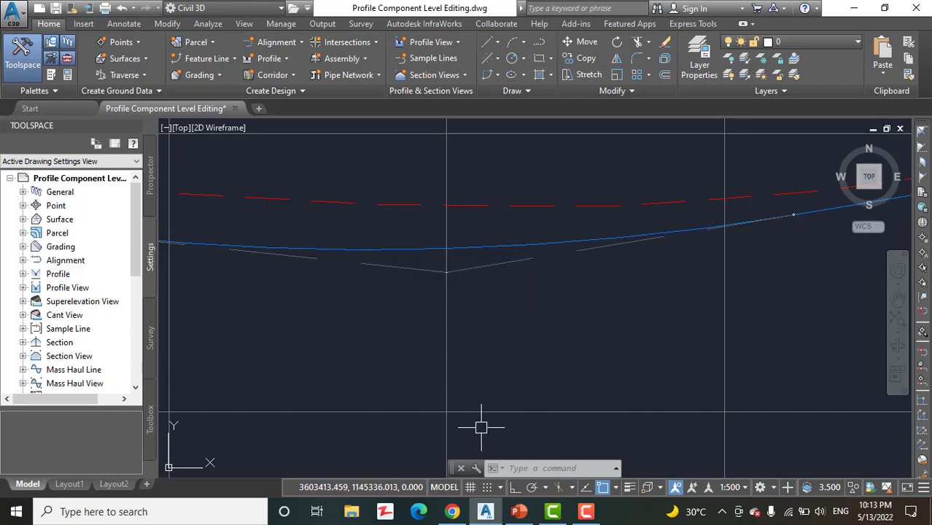
Bring Chrome back and show the YouTube channel home page scrolled to the top
click(453, 512)
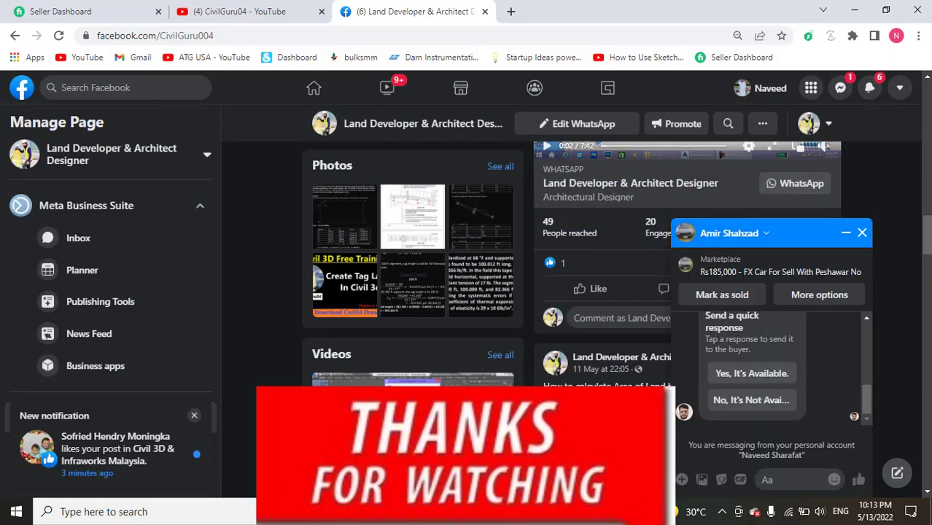
click(244, 9)
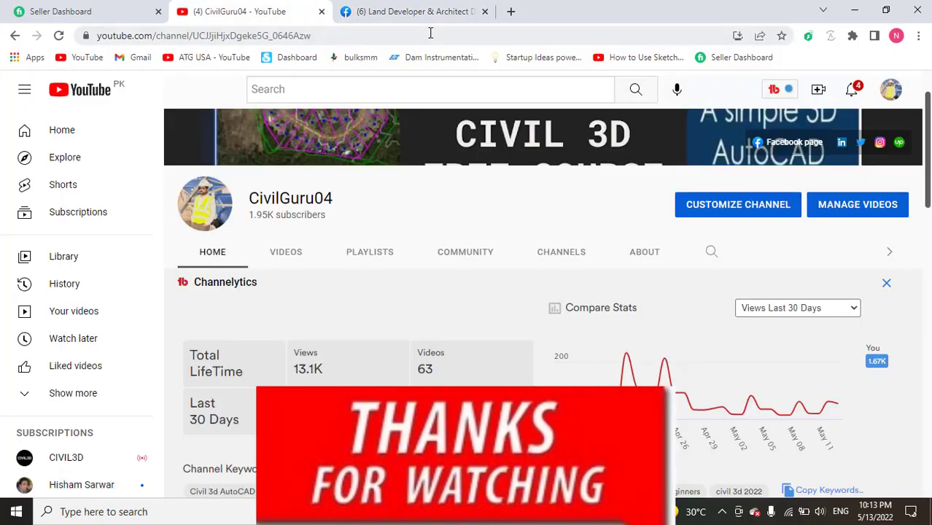
scroll(365, 344, up, 1)
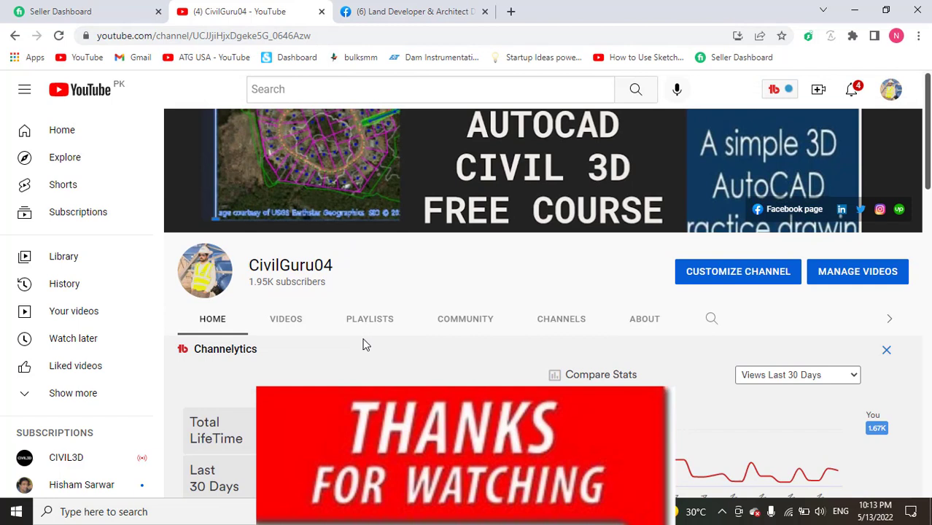